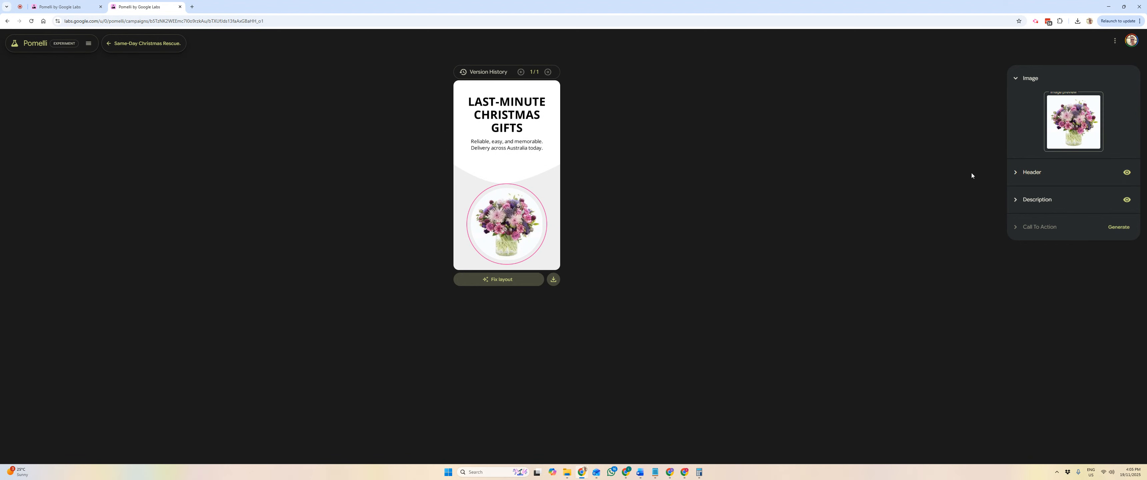
Generate a fixed-layout version of the Last-Minute Christmas Gifts creative
{"action": "left_click", "coordinate": [502, 280]}
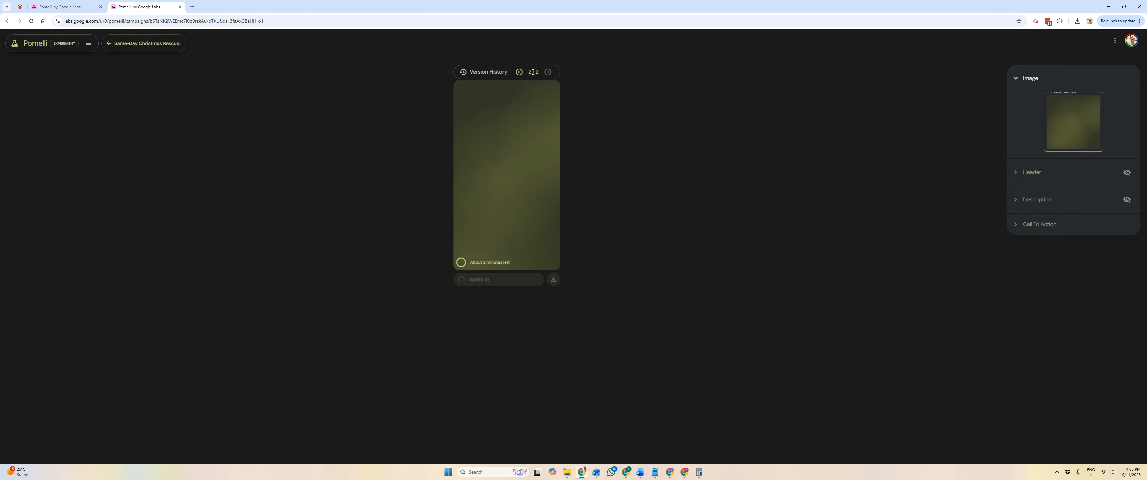
{"action": "left_click_drag", "start_coordinate": [529, 72], "coordinate": [537, 72]}
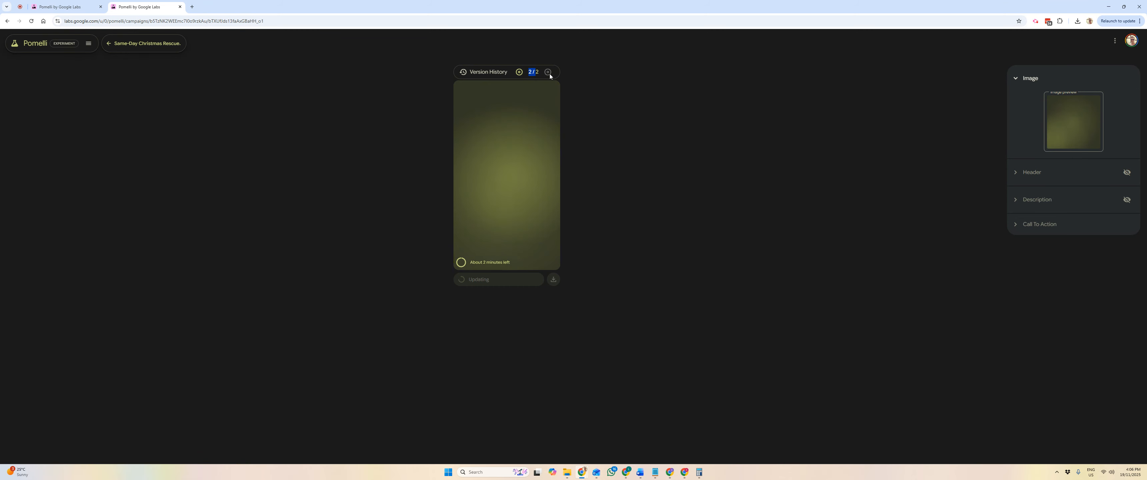
Return to the first version of the creative and view the editing options for its bouquet image
{"action": "left_click", "coordinate": [519, 73]}
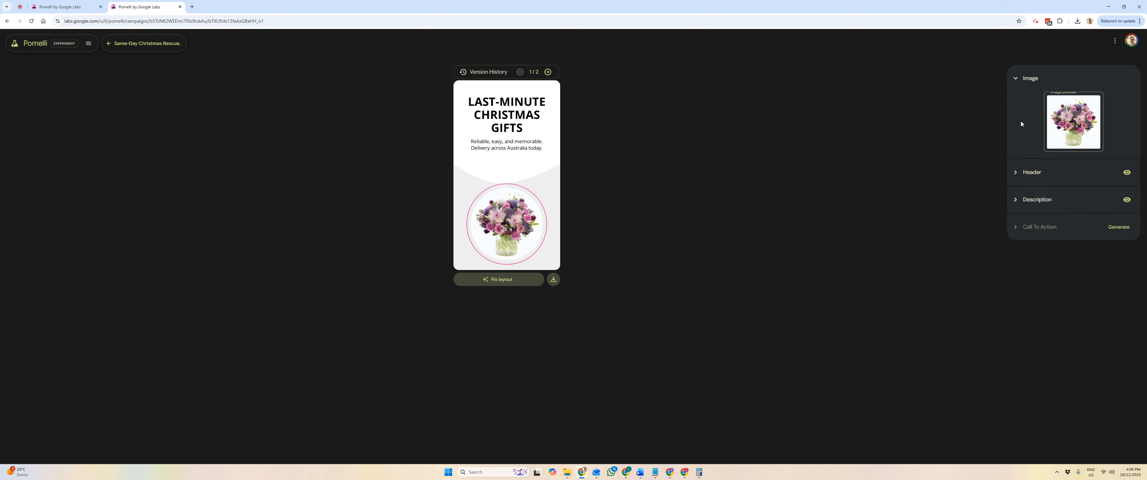
{"action": "left_click", "coordinate": [1094, 101]}
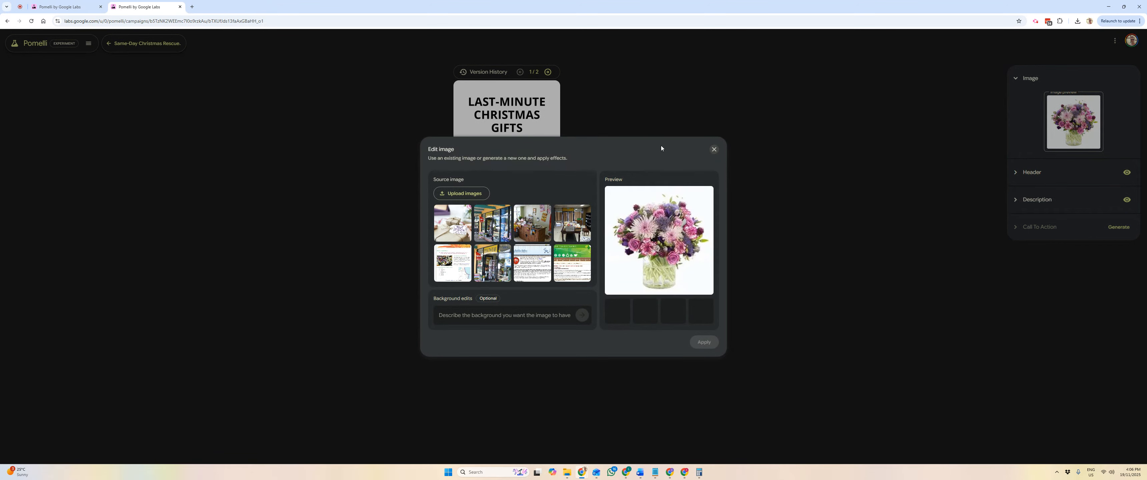
{"action": "left_click", "coordinate": [714, 149]}
Change the first version's header to "Fast Christmas Gifts" and set its font to arial
{"action": "left_click", "coordinate": [1026, 183]}
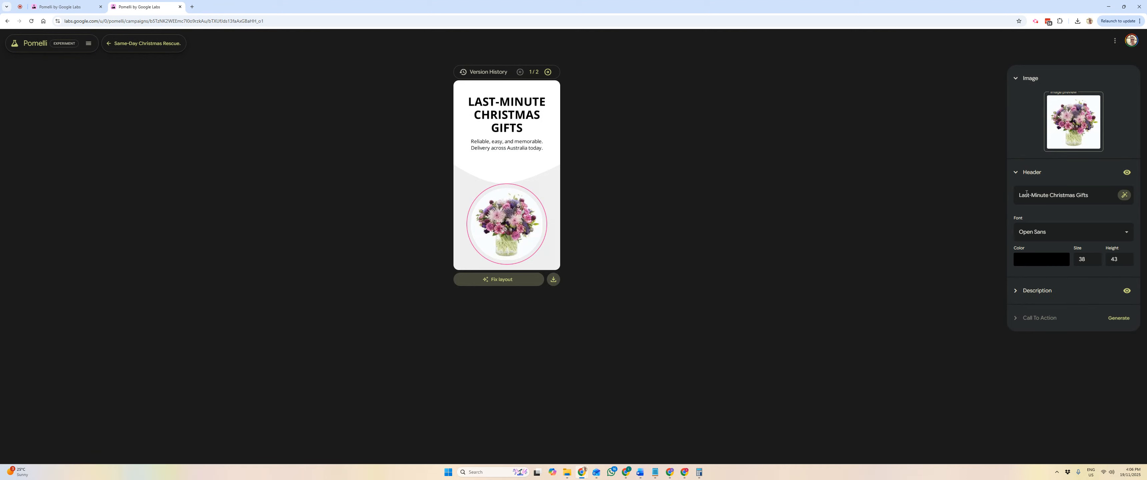
{"action": "left_click_drag", "start_coordinate": [1051, 195], "coordinate": [1011, 196]}
{"action": "type", "text": "Fast"}
{"action": "left_click", "coordinate": [1047, 233]}
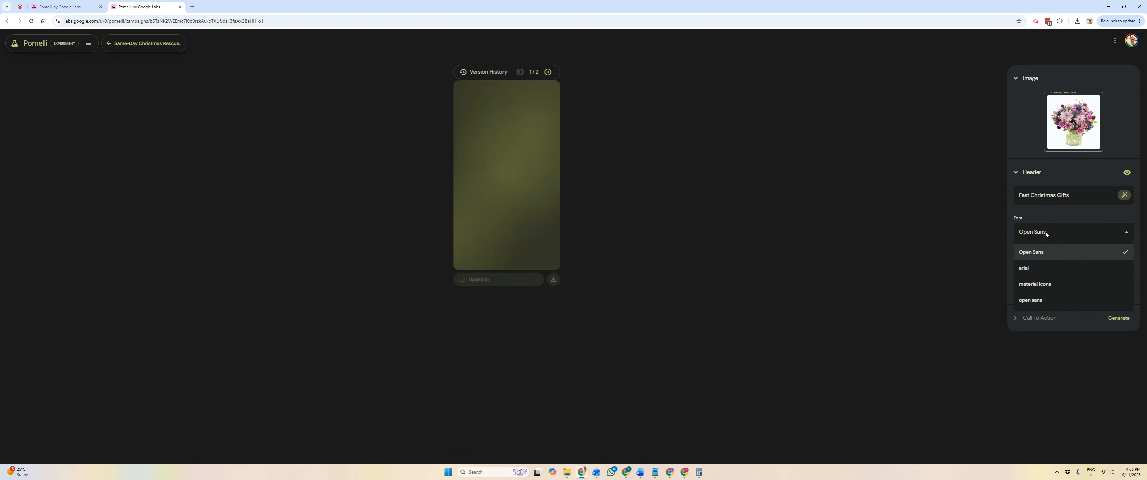
{"action": "left_click", "coordinate": [1049, 267]}
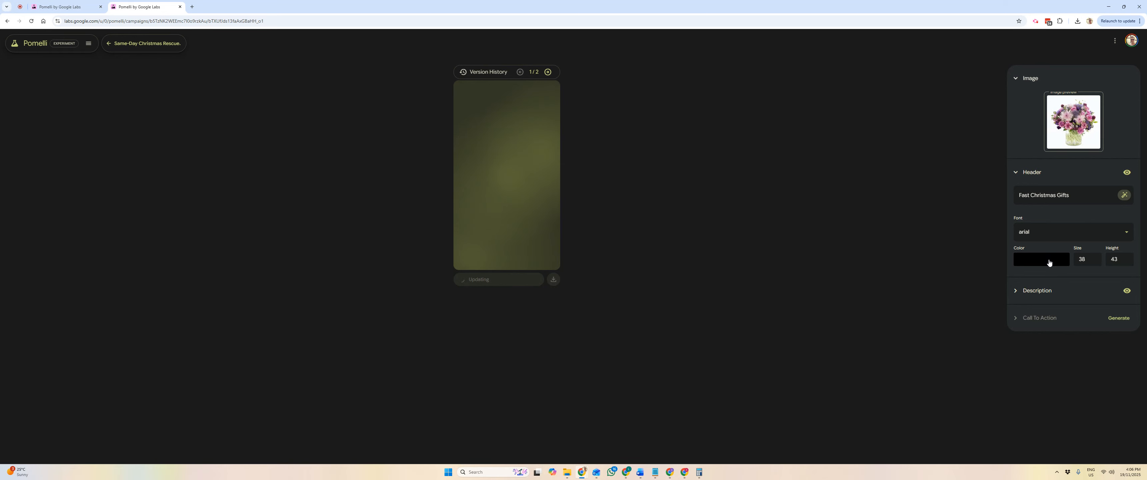
Show the description settings and compare the second version of the creative with the first
{"action": "left_click", "coordinate": [1050, 292]}
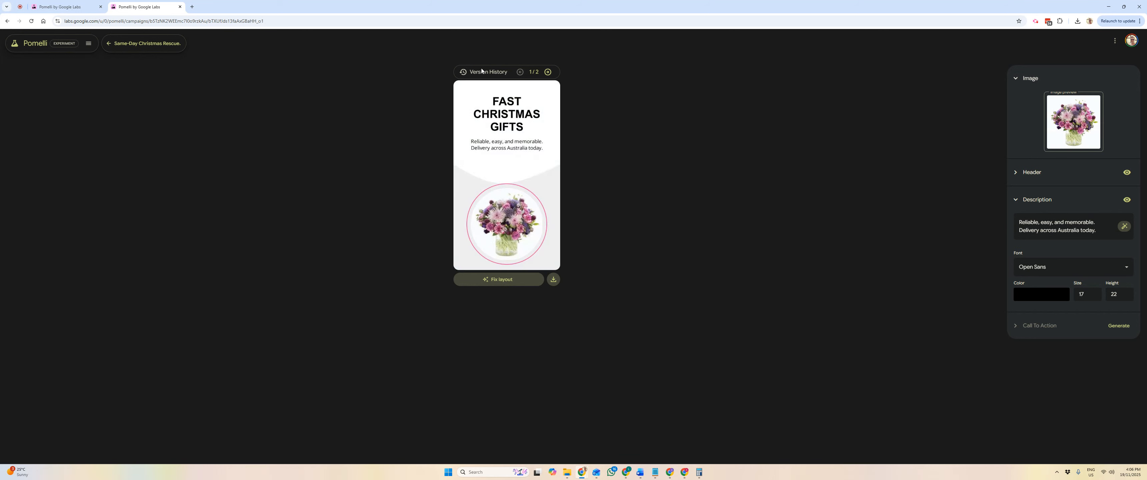
{"action": "left_click", "coordinate": [548, 72]}
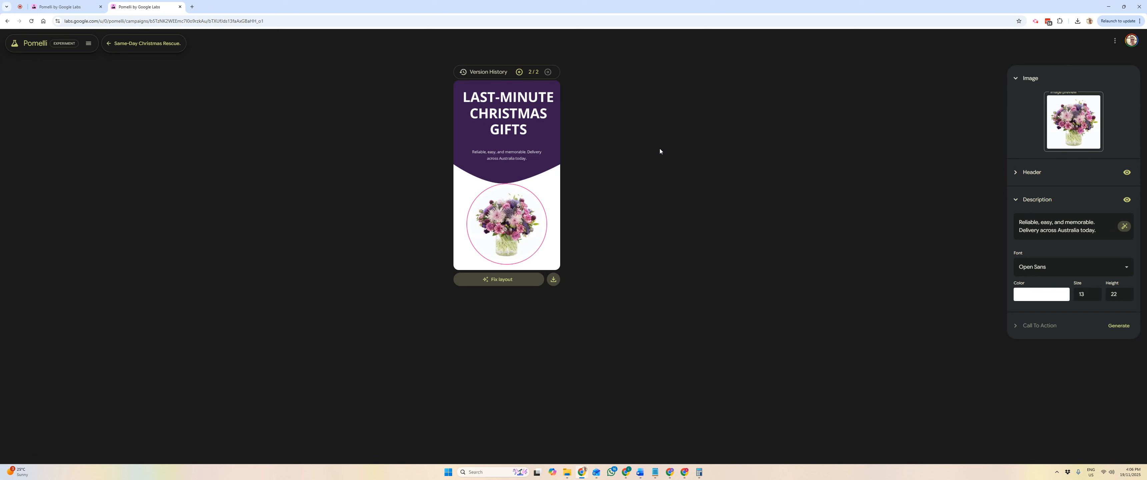
{"action": "left_click", "coordinate": [519, 72]}
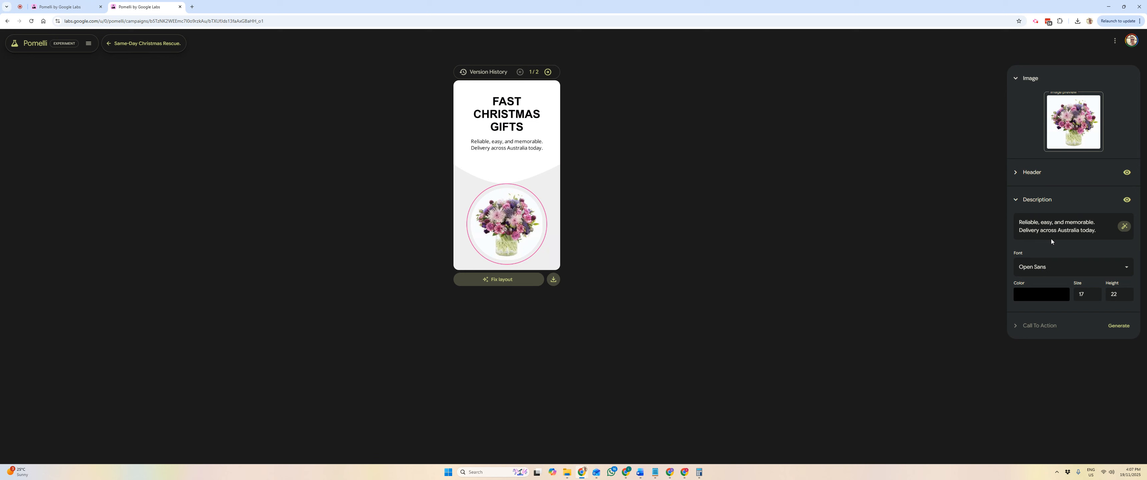
Replace "Australia" in the first version's description so it reads "Delivery across Darwin today."
{"action": "double_click", "coordinate": [1072, 230]}
{"action": "type", "text": "Darin"}
{"action": "left_click", "coordinate": [1124, 226]}
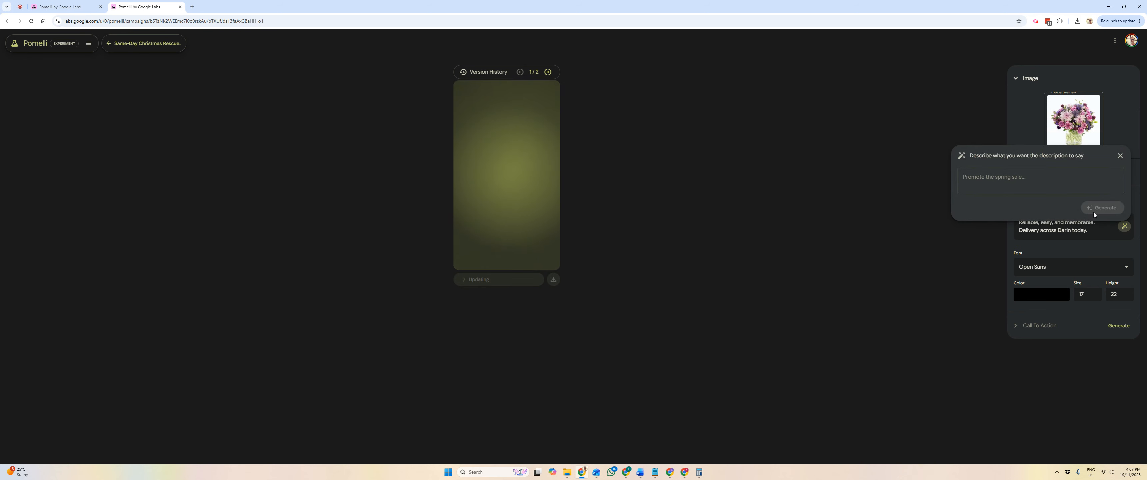
{"action": "left_click", "coordinate": [1121, 155]}
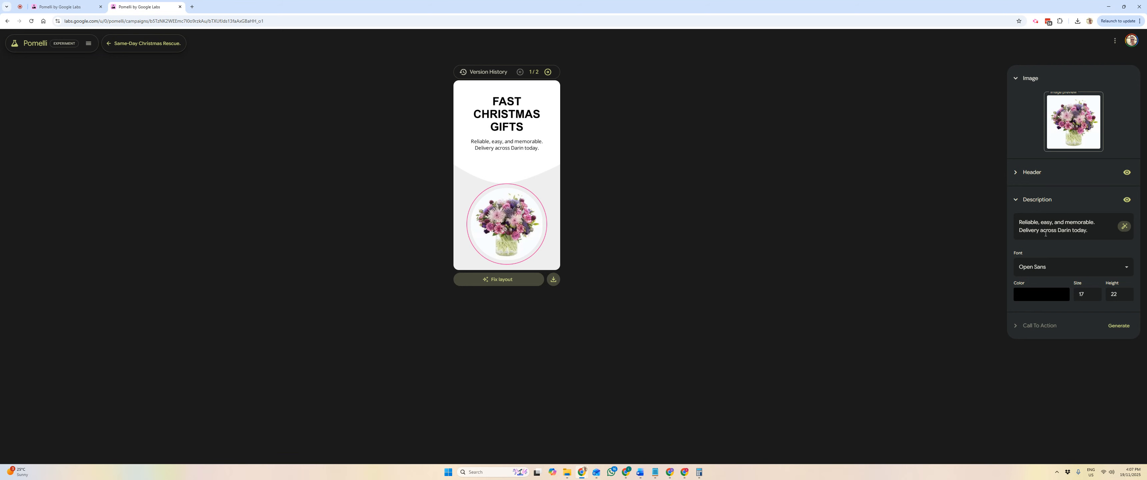
{"action": "double_click", "coordinate": [1061, 231]}
{"action": "type", "text": "B"}
{"action": "key", "text": "BackSpace"}
{"action": "type", "text": "Darwin"}
Set the description text color to the blue swatch #4682b4
{"action": "left_click", "coordinate": [1045, 301]}
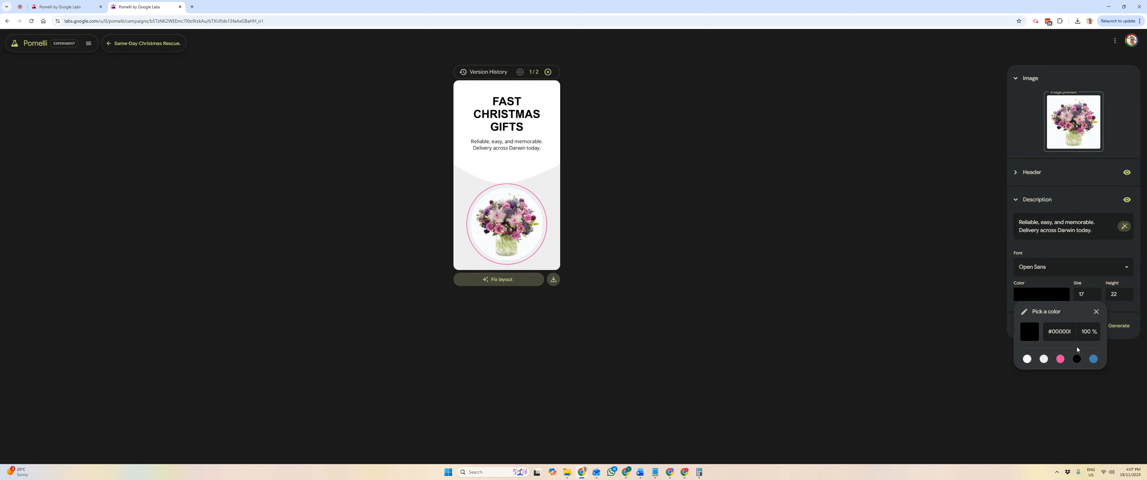
{"action": "left_click", "coordinate": [1093, 359]}
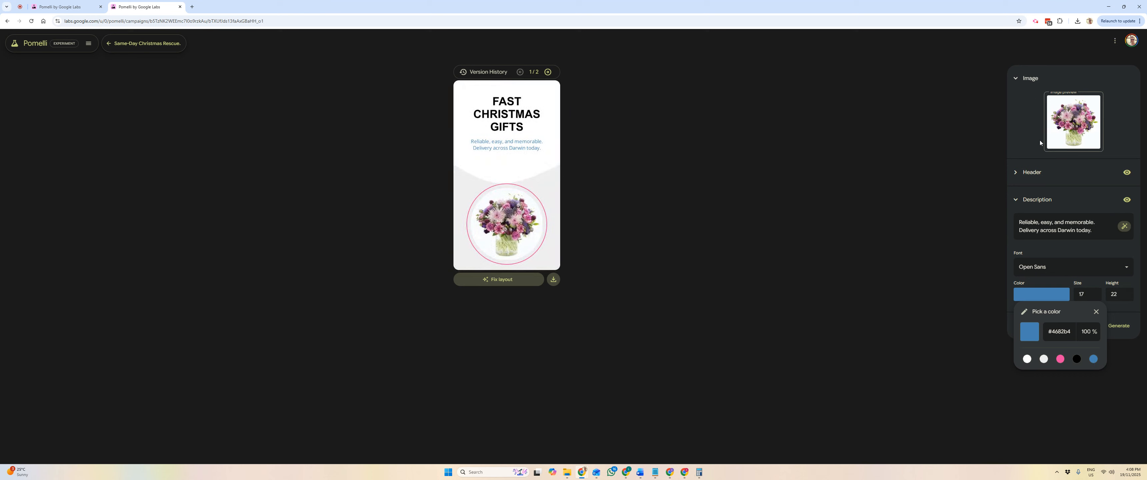
{"action": "left_click", "coordinate": [1084, 70]}
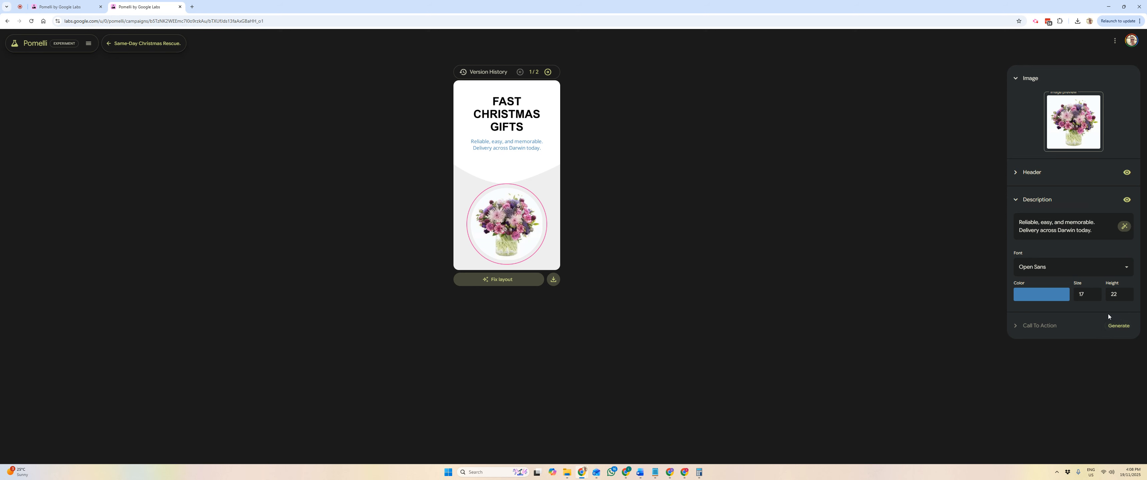
Generate a call to action for the creative and change its text to "Send Now"
{"action": "left_click", "coordinate": [1120, 326]}
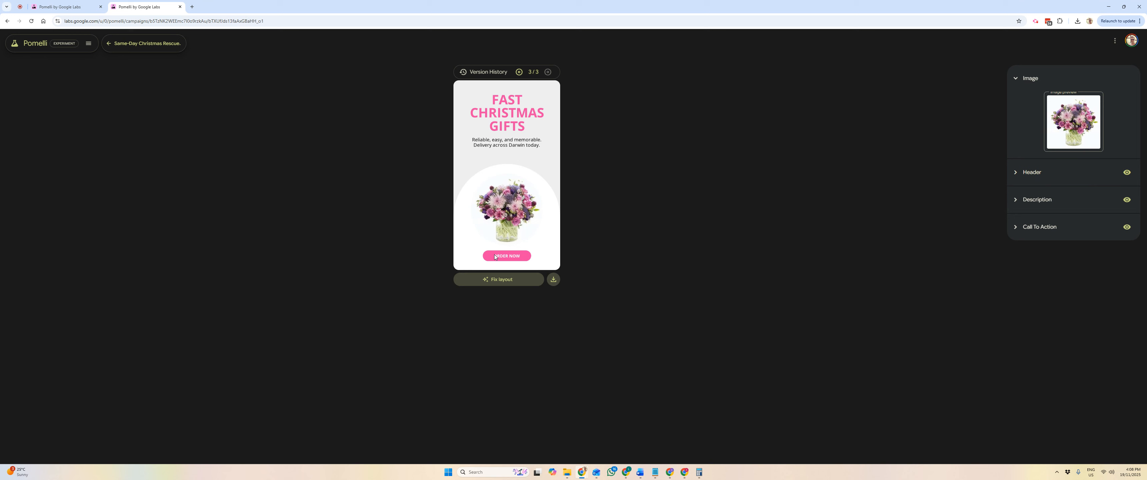
{"action": "left_click", "coordinate": [1016, 227]}
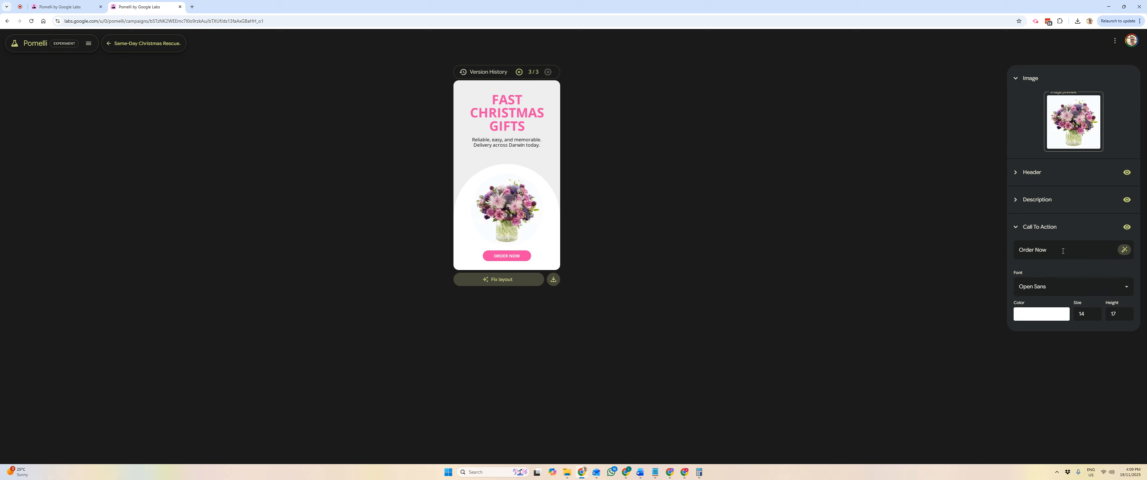
{"action": "double_click", "coordinate": [1021, 251]}
{"action": "type", "text": "Send"}
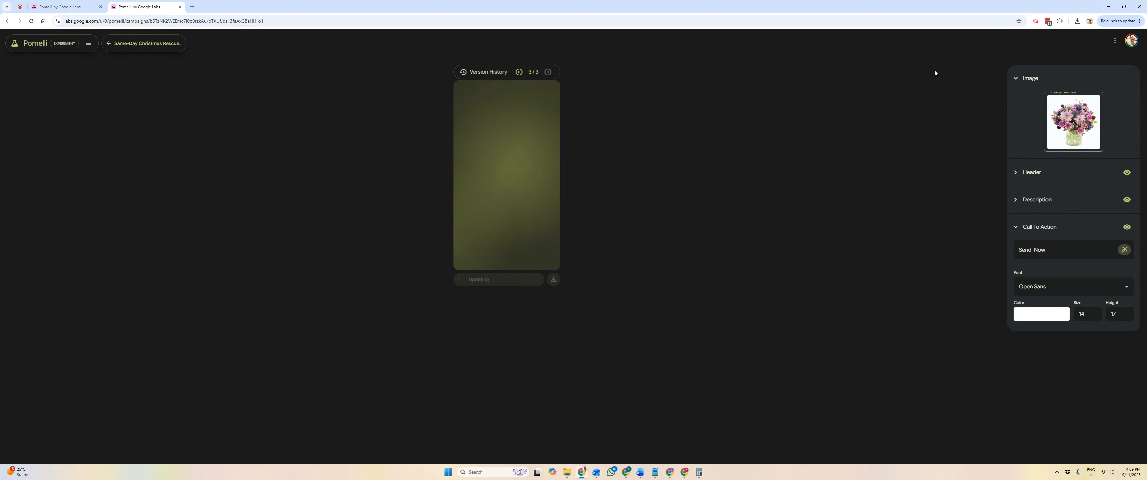
Compare the creative's versions in the version history, ending on the first one
{"action": "left_click", "coordinate": [519, 72]}
{"action": "left_click", "coordinate": [546, 72]}
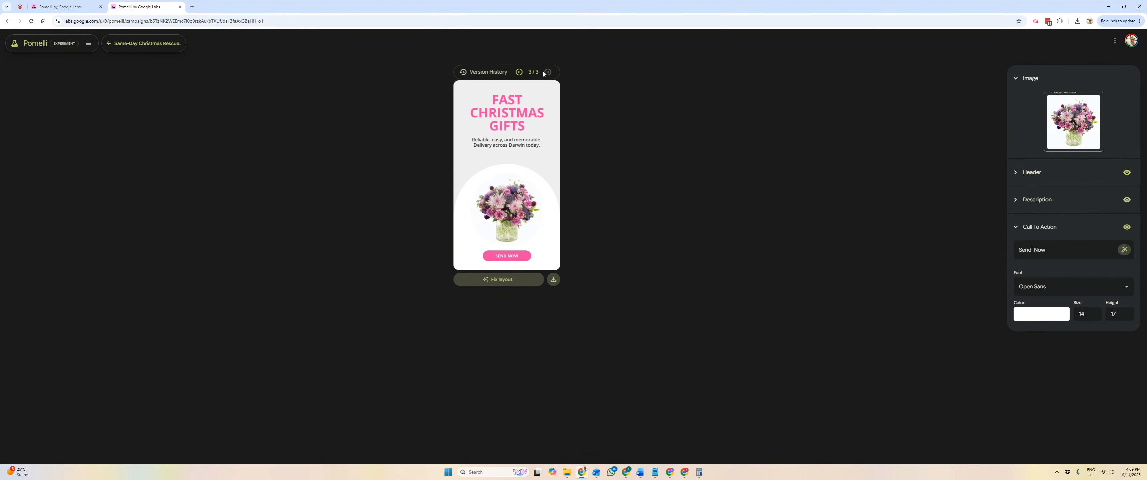
{"action": "left_click", "coordinate": [519, 73]}
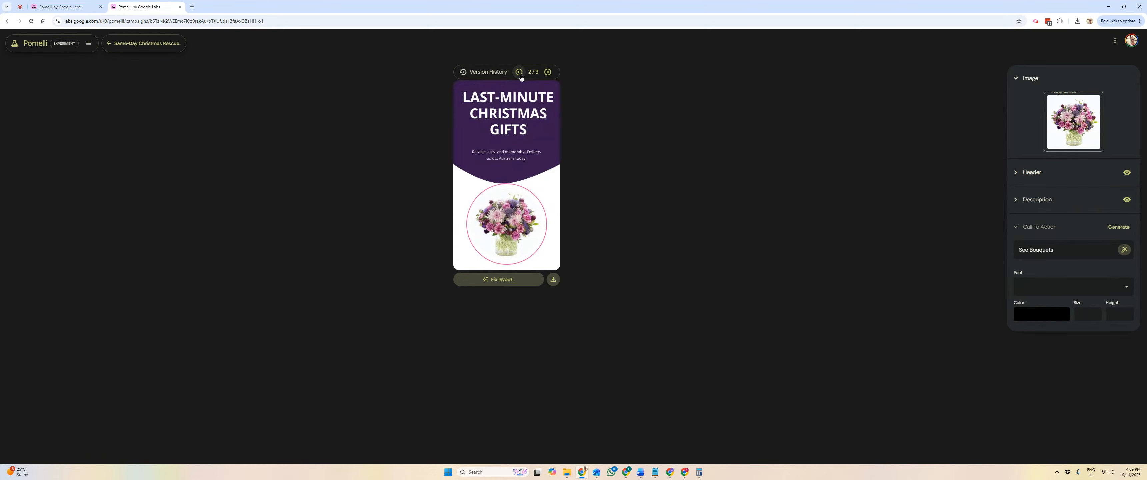
{"action": "left_click", "coordinate": [520, 73]}
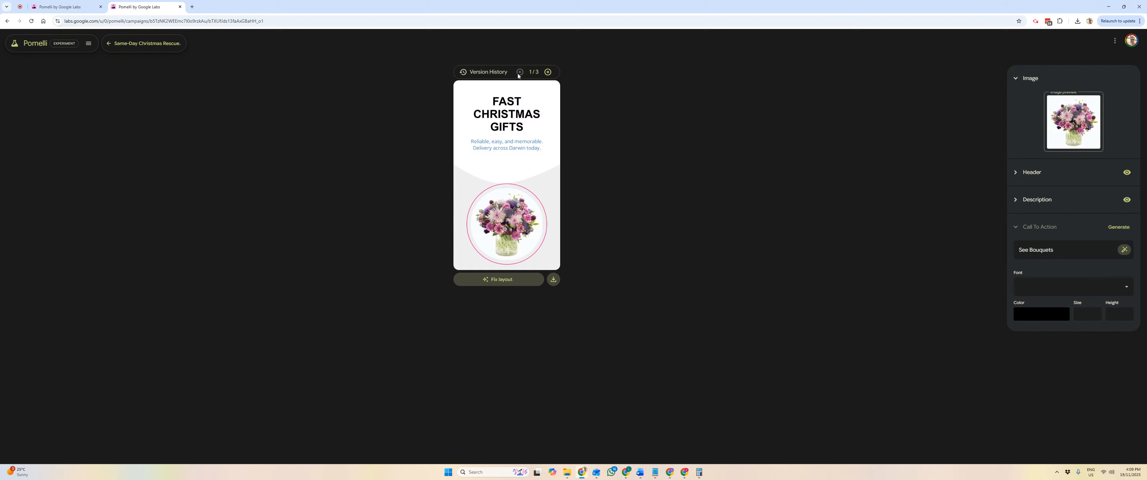
Set the first version's call-to-action text to "Send Now"
{"action": "double_click", "coordinate": [1091, 252]}
{"action": "key", "text": "ctrl+a"}
{"action": "type", "text": "Send Now"}
{"action": "left_click", "coordinate": [1125, 251]}
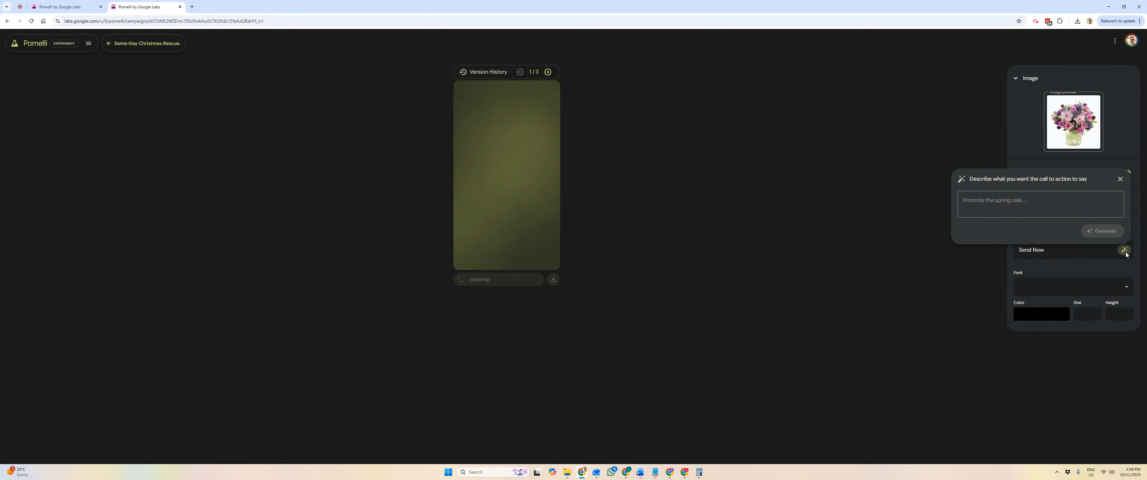
{"action": "left_click", "coordinate": [1121, 179]}
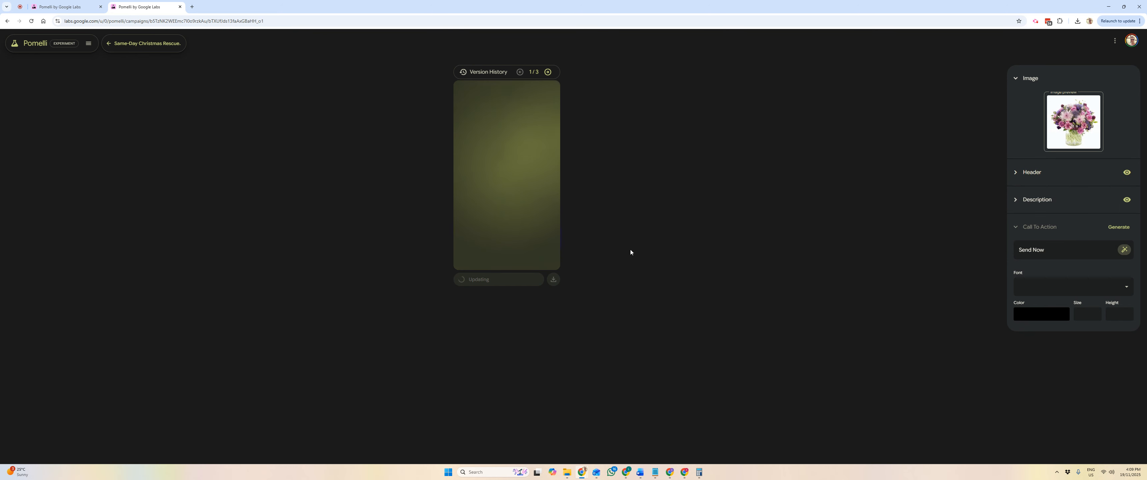
Switch to the third version of the creative, with the pink header, and download it
{"action": "left_click", "coordinate": [546, 77]}
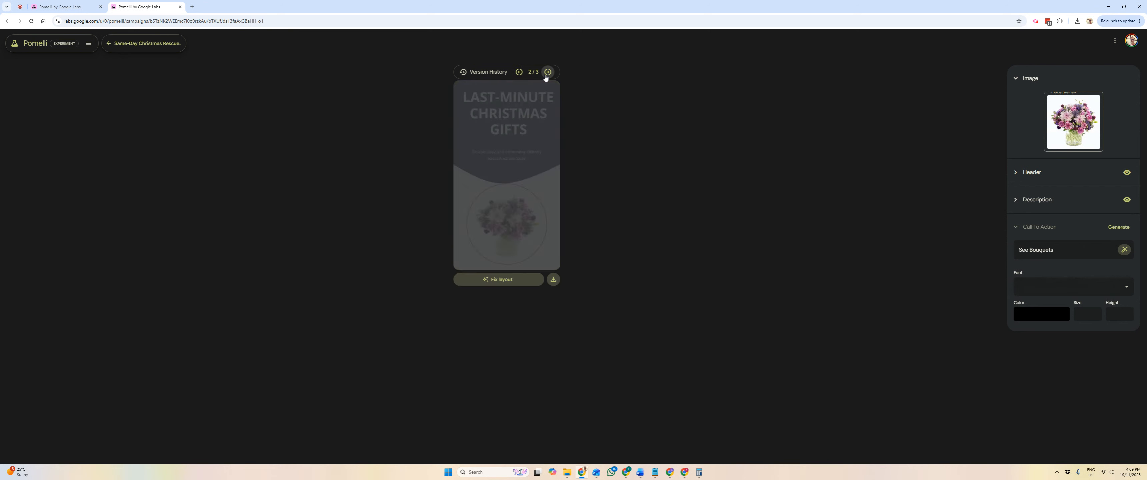
{"action": "left_click", "coordinate": [548, 72]}
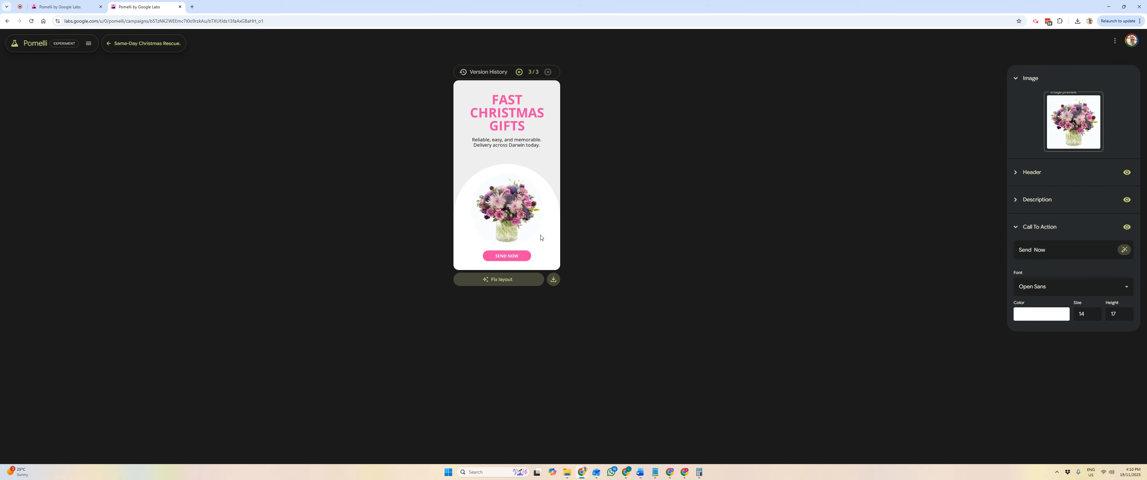
{"action": "left_click", "coordinate": [555, 280]}
Review the first and second versions of the creative again
{"action": "left_click", "coordinate": [519, 72]}
{"action": "left_click", "coordinate": [519, 72]}
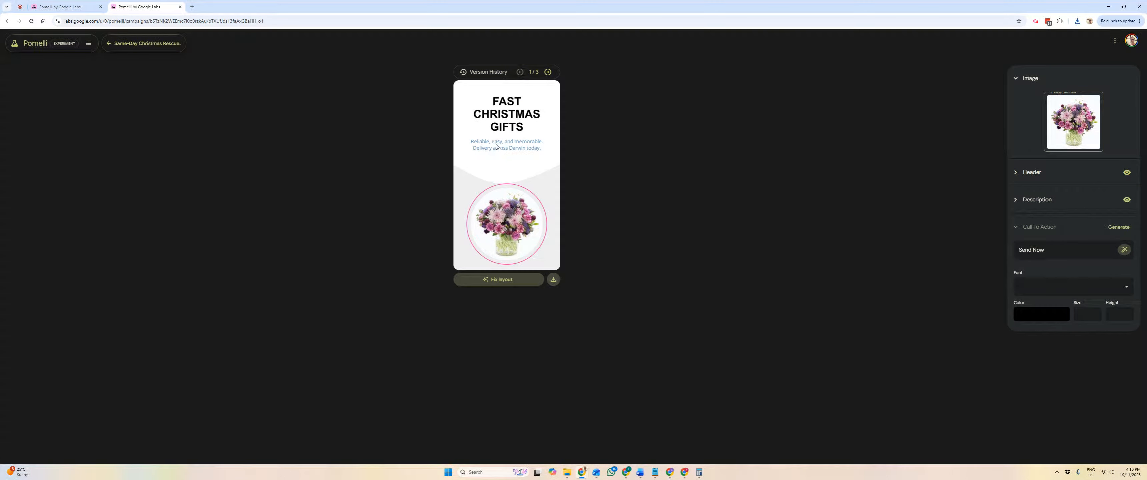
{"action": "left_click", "coordinate": [548, 71]}
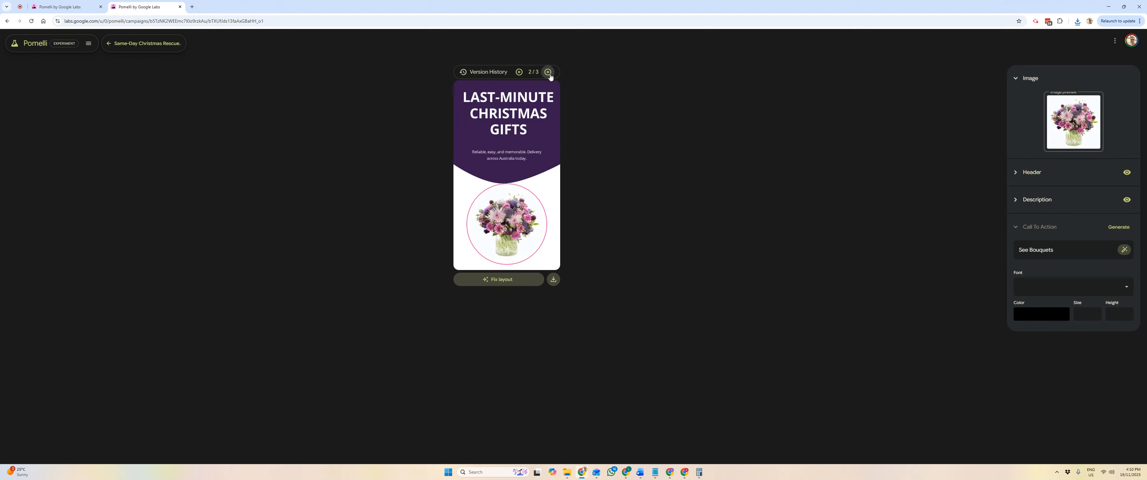
{"action": "left_click", "coordinate": [519, 72]}
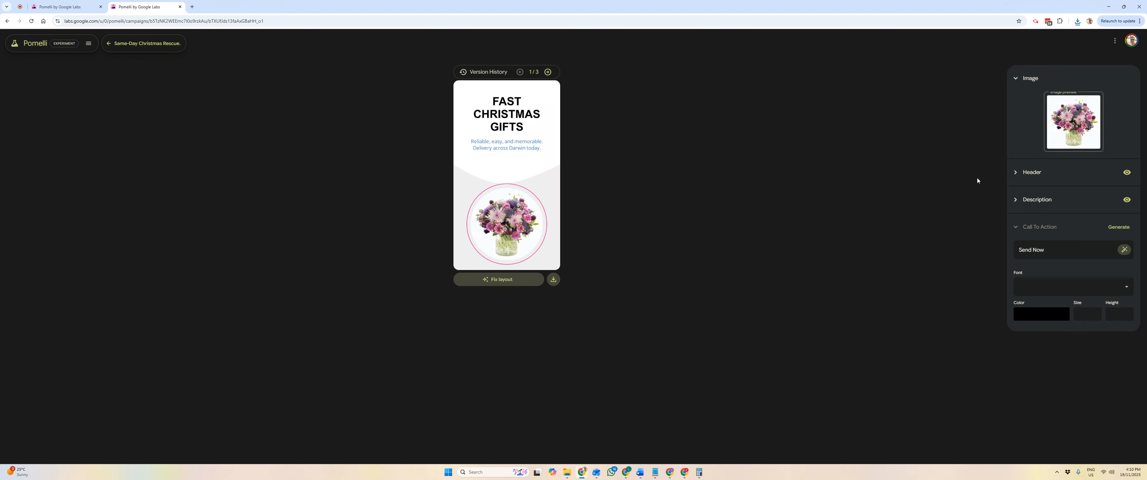
{"action": "left_click", "coordinate": [1126, 254]}
{"action": "left_click", "coordinate": [1105, 252]}
{"action": "left_click", "coordinate": [1091, 253]}
{"action": "left_click", "coordinate": [1127, 252]}
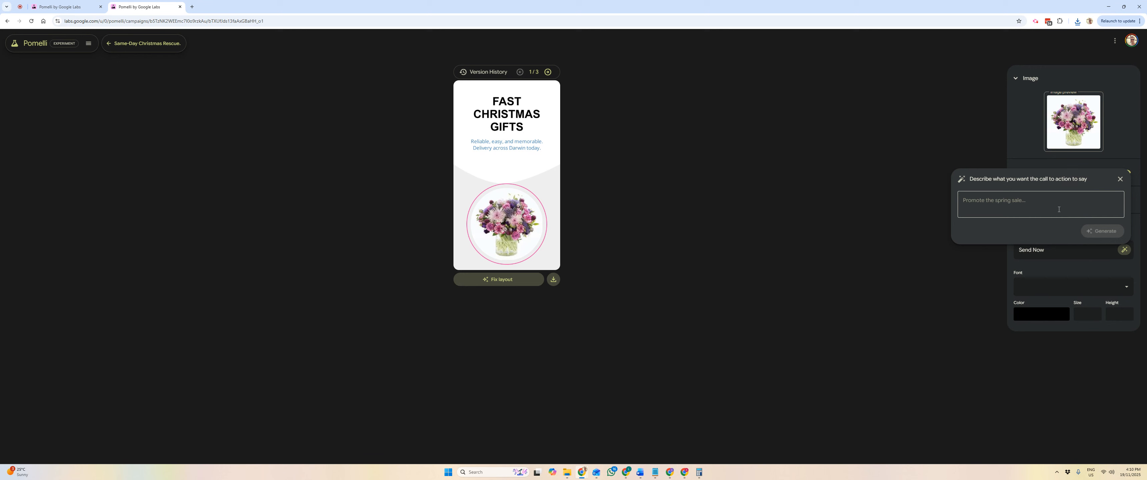
{"action": "left_click", "coordinate": [1121, 179]}
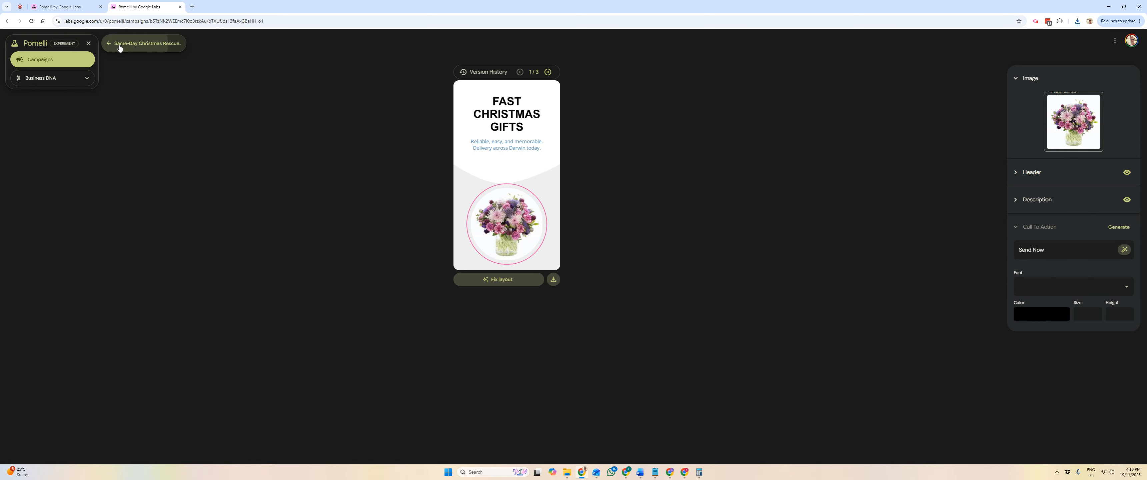
Return to the campaigns home page and generate ideas with the prompt "Create a campaign for Valentine's Day for instagram"
{"action": "left_click", "coordinate": [142, 43]}
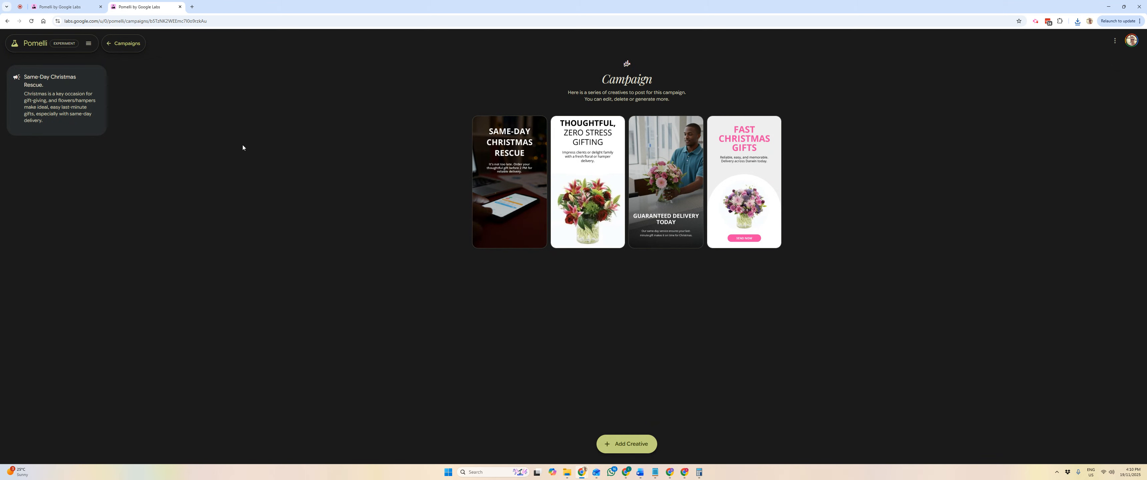
{"action": "left_click", "coordinate": [123, 44]}
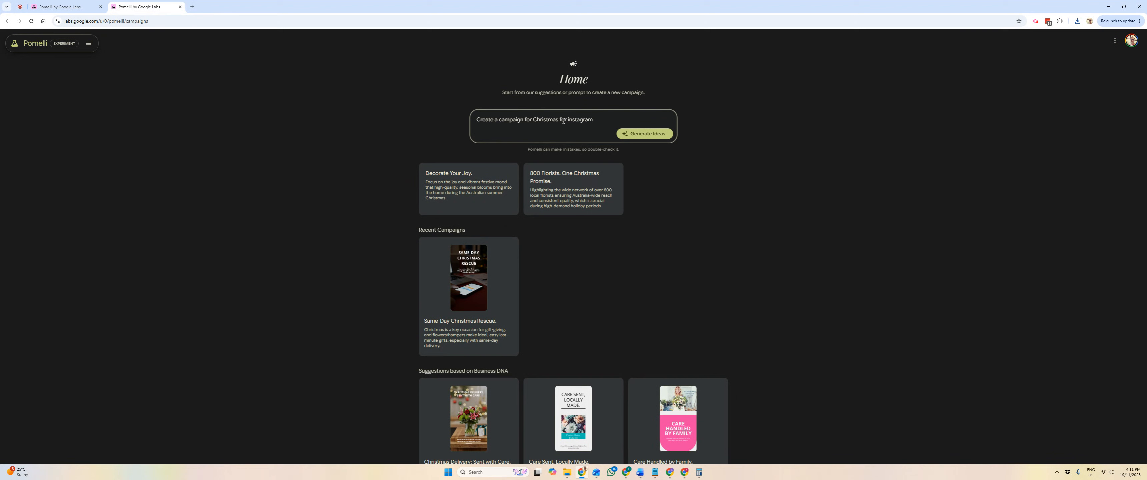
{"action": "double_click", "coordinate": [550, 119]}
{"action": "type", "text": "Valentine's Day"}
{"action": "key", "text": "Return"}
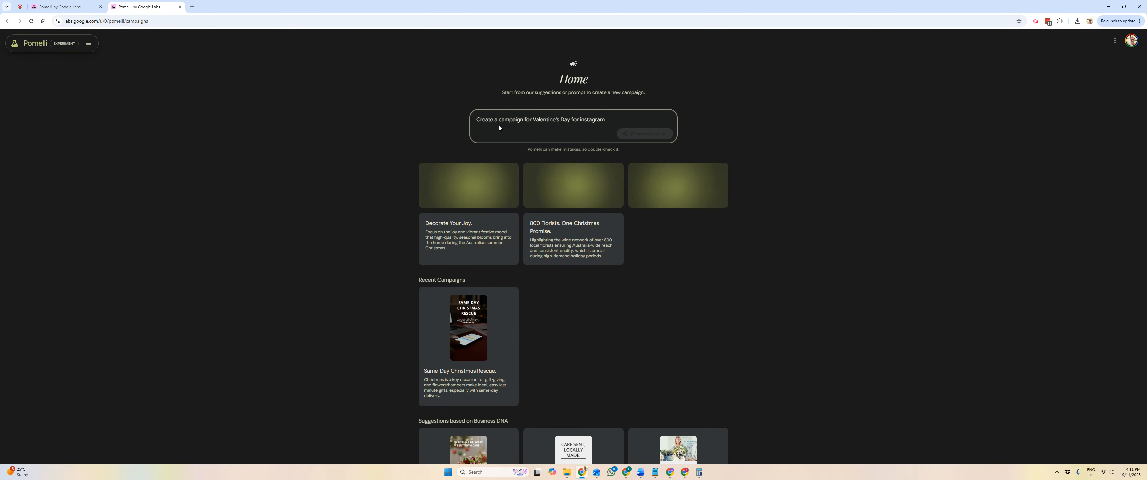
{"action": "scroll", "coordinate": [479, 132], "scroll_direction": "down", "scroll_amount": 1}
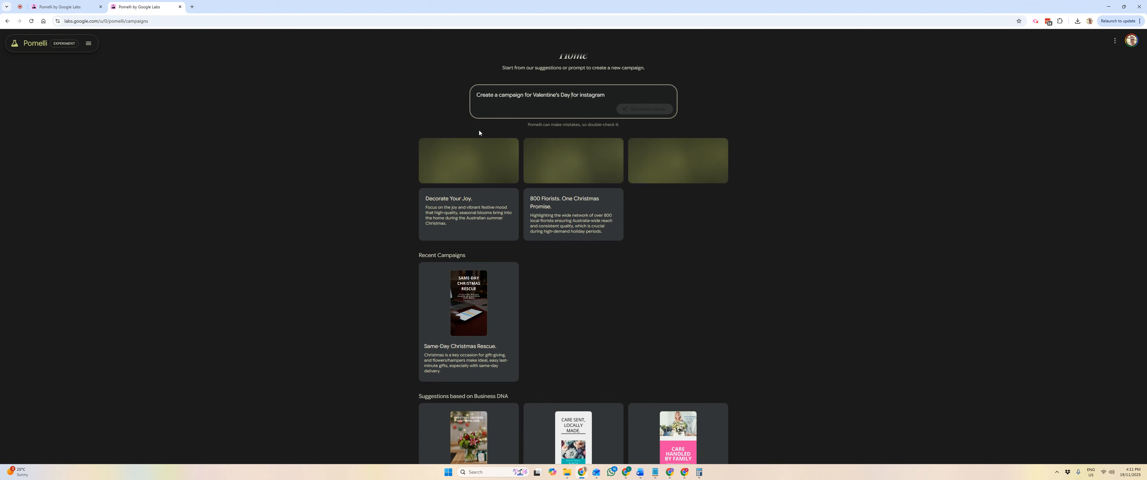